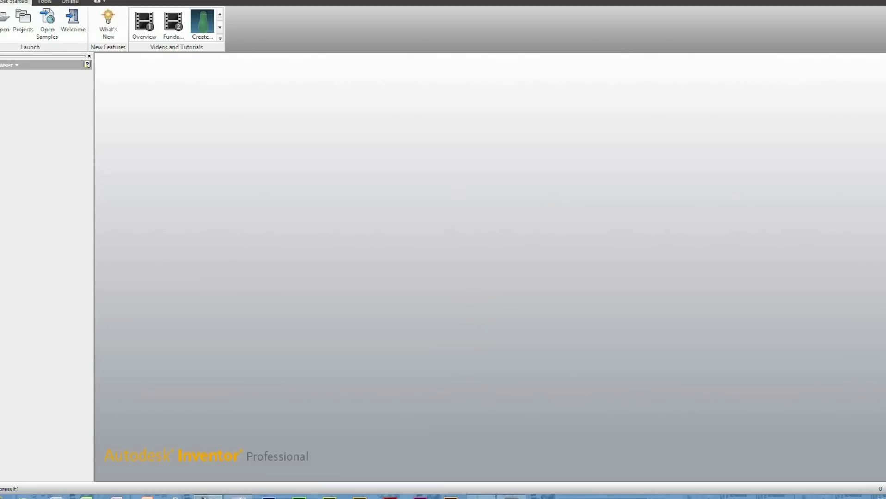
Step: Create a new part from the metric Standard (mm).ipt template and start a 2D sketch on the XY plane
key("ctrl+n")
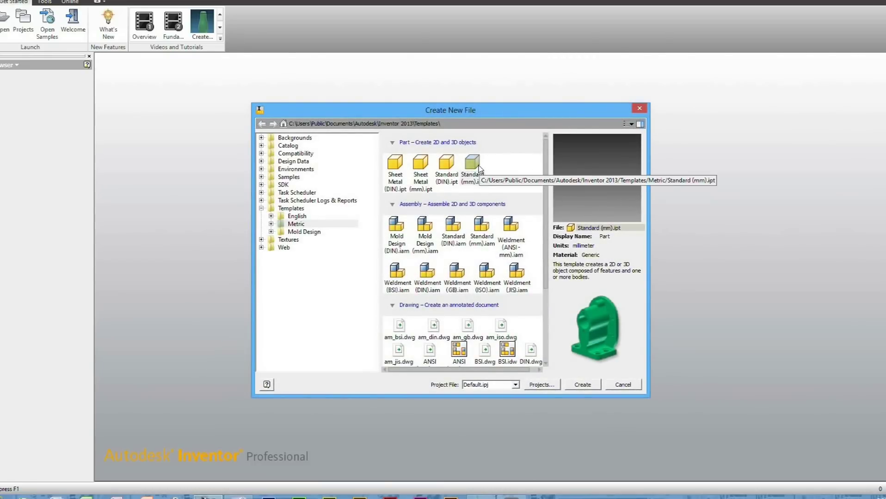
double_click(472, 162)
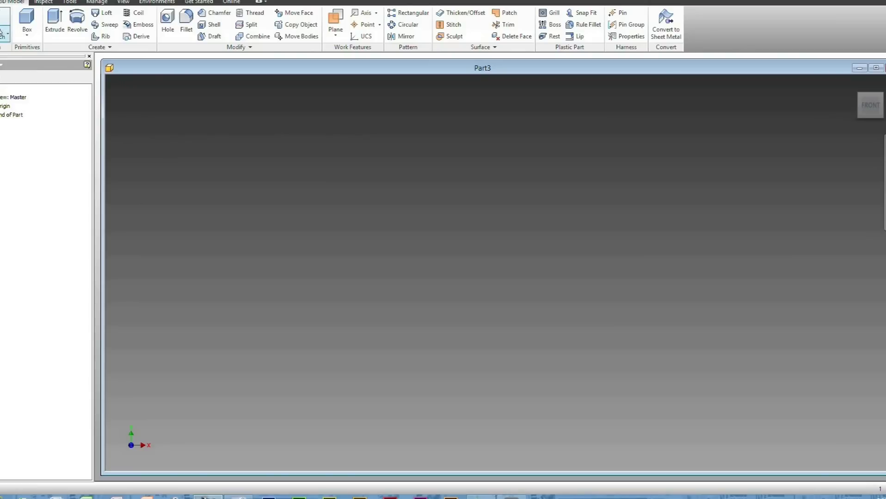
left_click(3, 21)
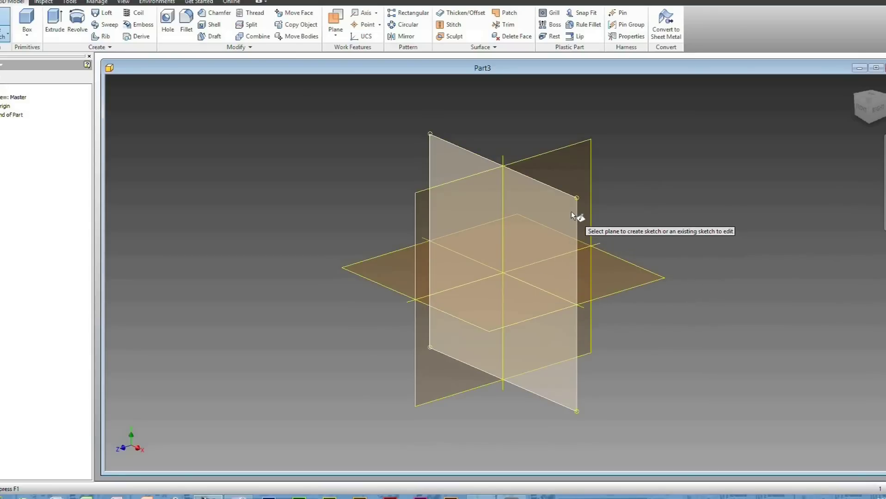
mouse_move(571, 212)
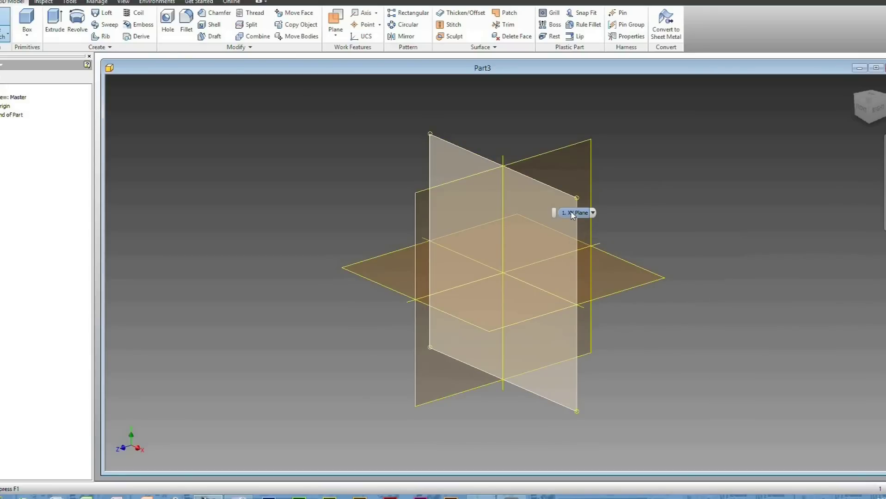
left_click(544, 211)
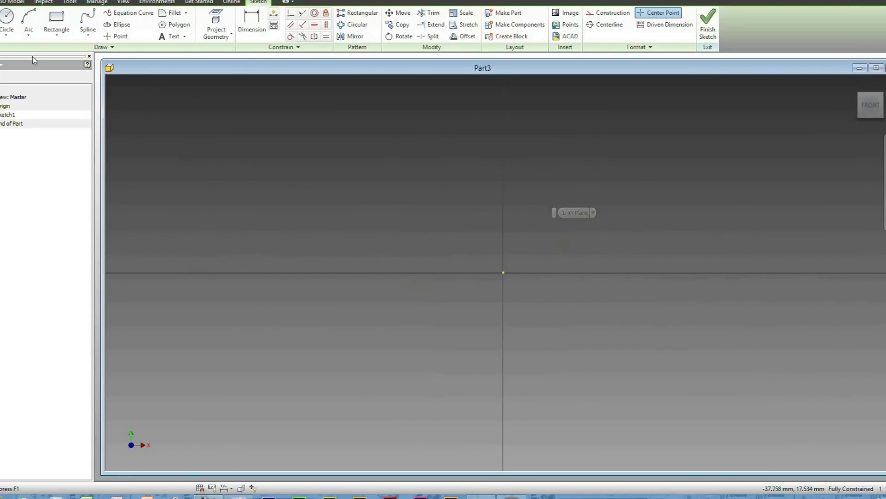
Step: Sketch a 50 mm diameter circle centred on the origin and finish the sketch
left_click(9, 23)
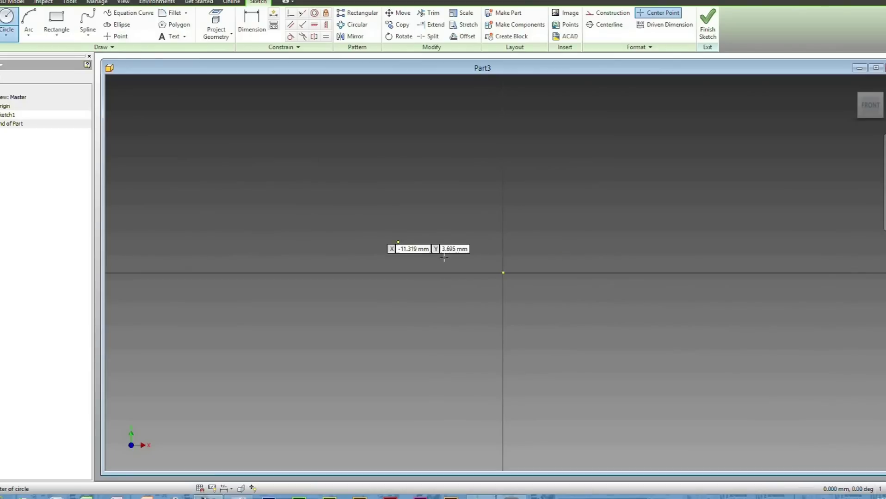
left_click(503, 272)
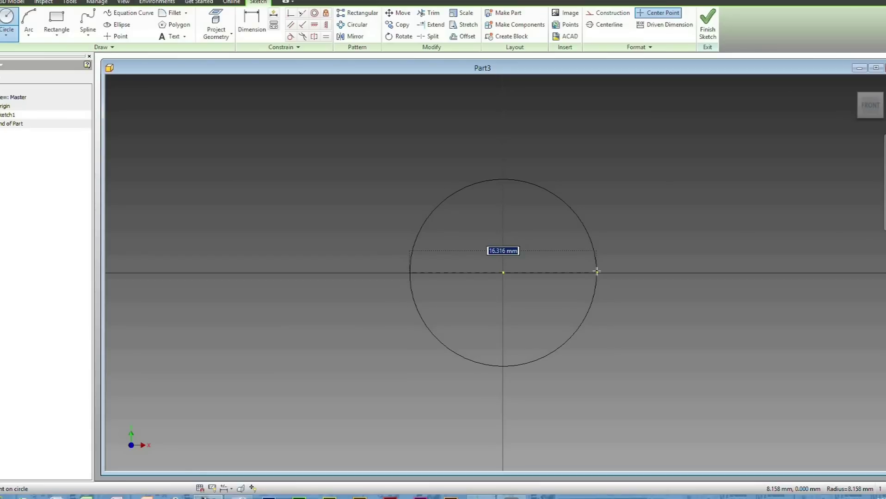
type("50")
key("Return")
scroll(643, 79, "down", 3)
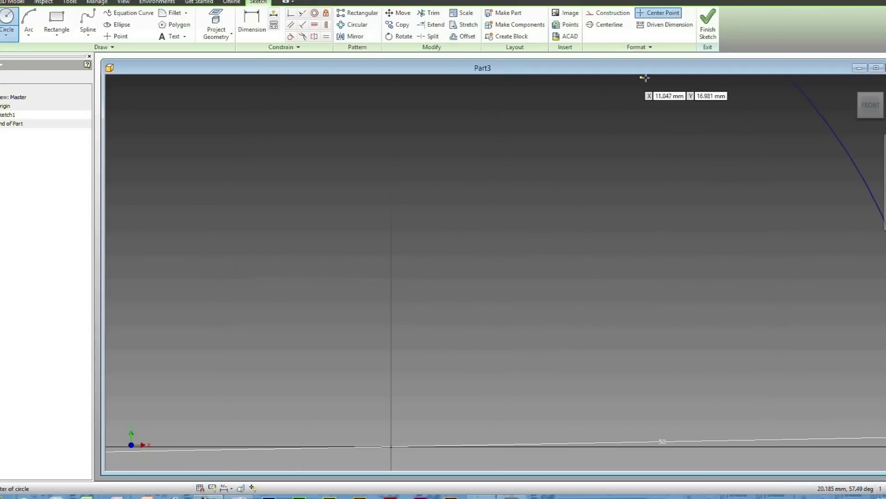
scroll(734, 254, "up", 5)
mouse_move(697, 140)
middle_mouse_down()
mouse_move(651, 111)
mouse_move(649, 98)
middle_mouse_up()
scroll(655, 258, "up", 3)
middle_click_drag(654, 258, 592, 237)
left_click(707, 28)
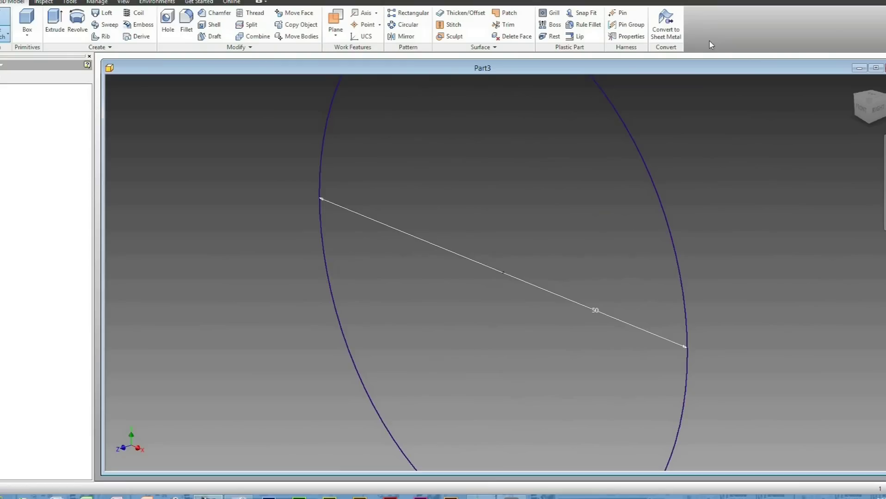
Step: Create a work plane offset from the XY plane on its positive Z side
middle_click_drag(640, 194, 564, 211)
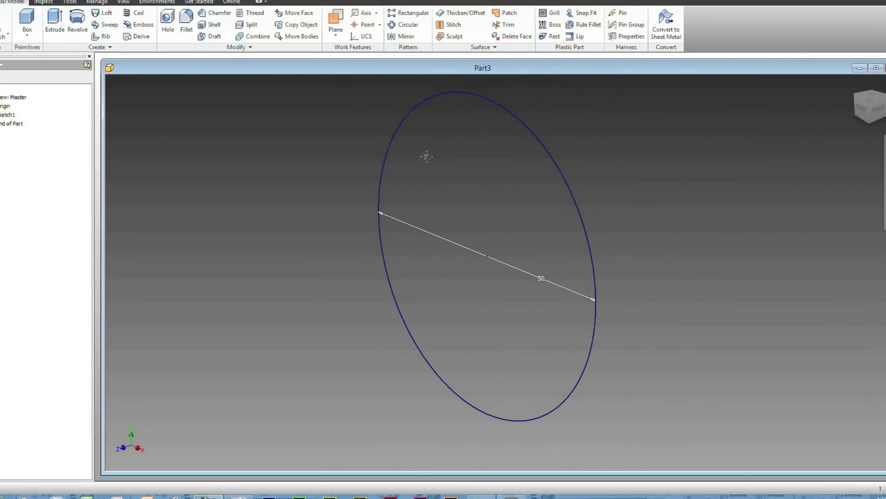
middle_click_drag(427, 156, 376, 162)
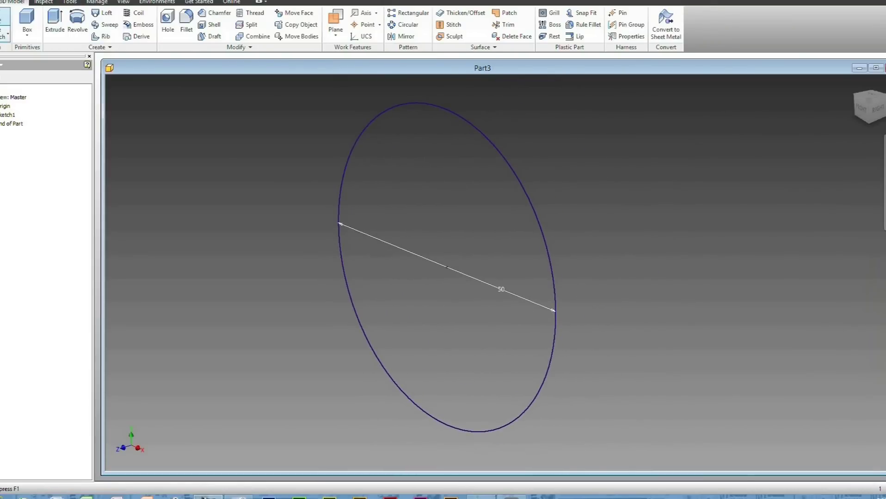
left_click(1, 105)
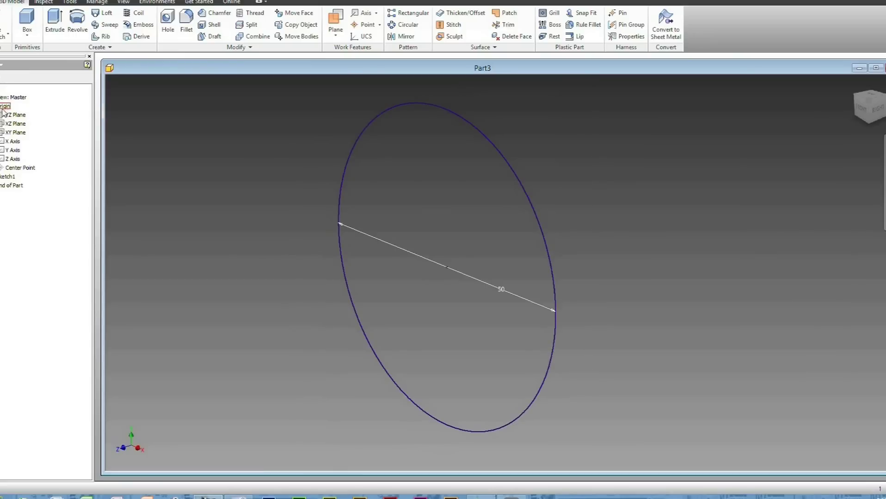
left_click(19, 135)
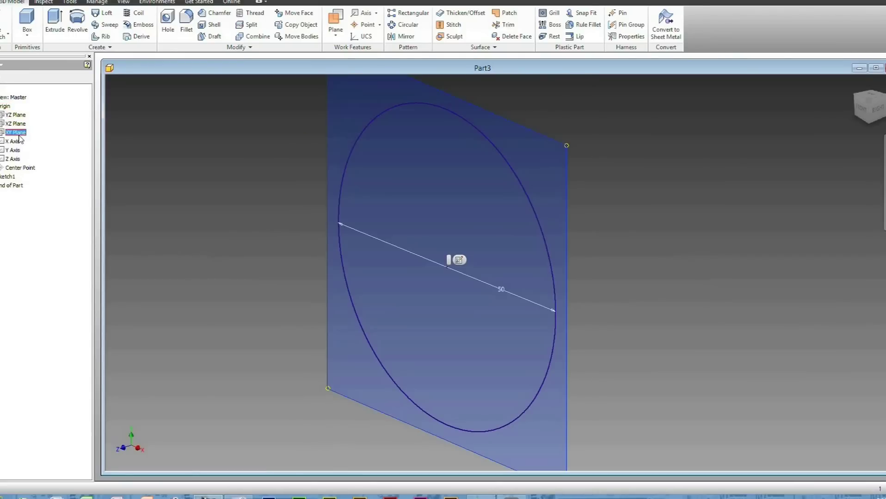
left_click(336, 18)
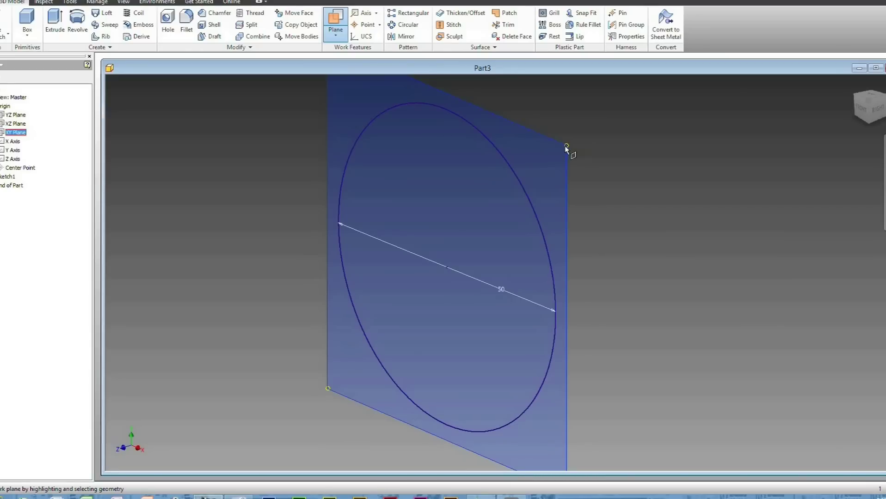
left_click_drag(567, 149, 865, 121)
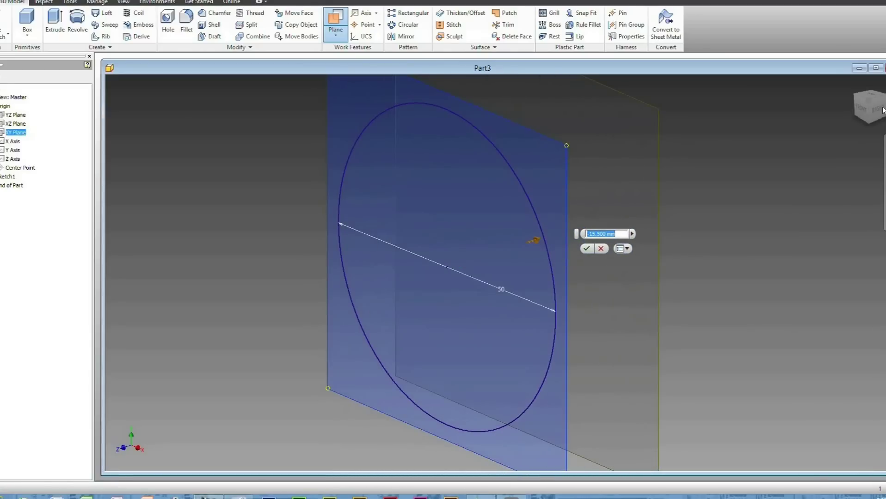
left_click(882, 110)
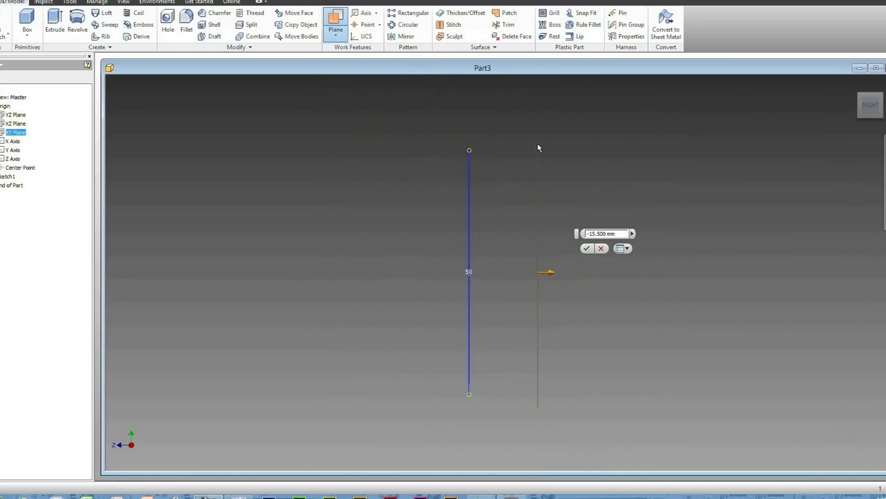
left_click_drag(538, 148, 709, 167)
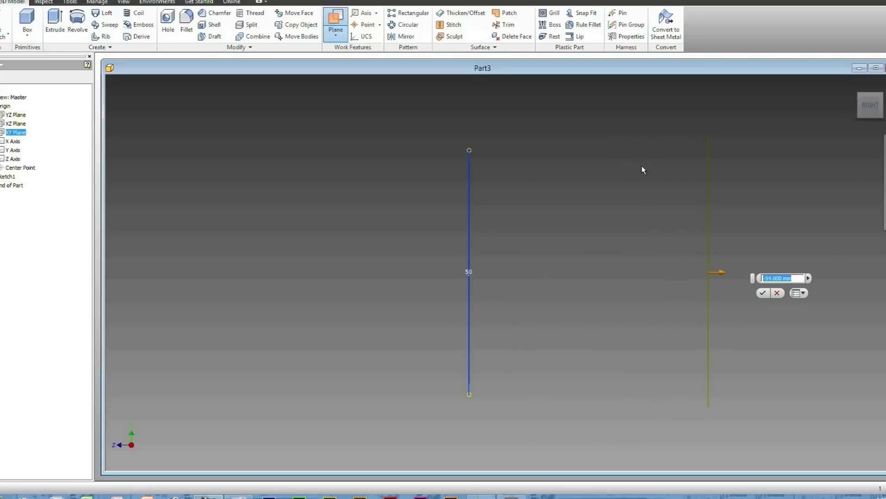
key("Return")
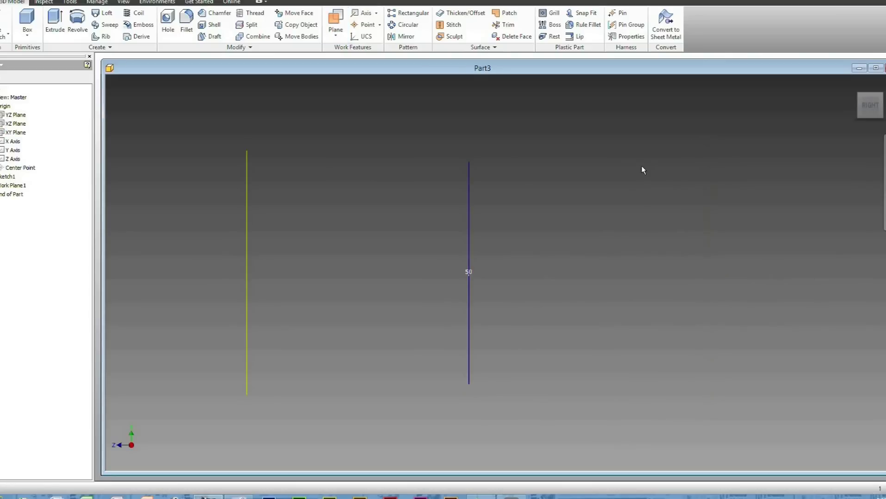
Step: On the offset work plane, sketch a 30 mm diameter circle centred on the origin and finish the sketch
middle_click_drag(295, 216, 323, 226)
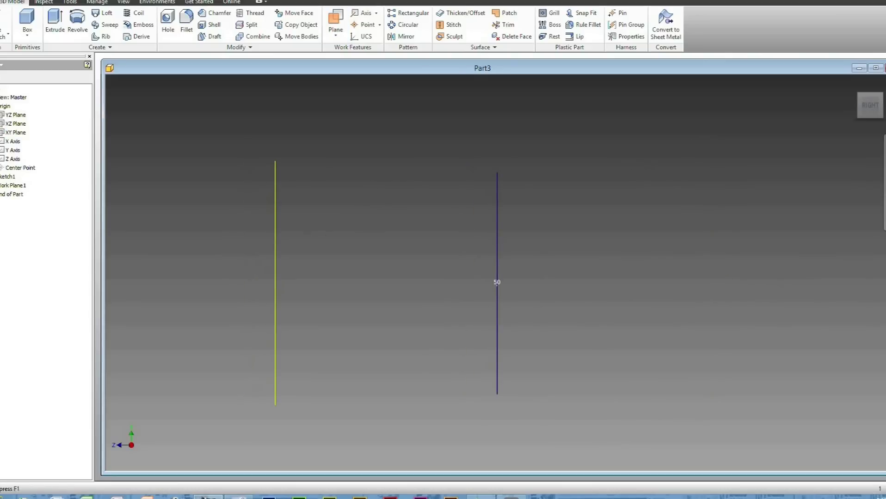
left_click(874, 109)
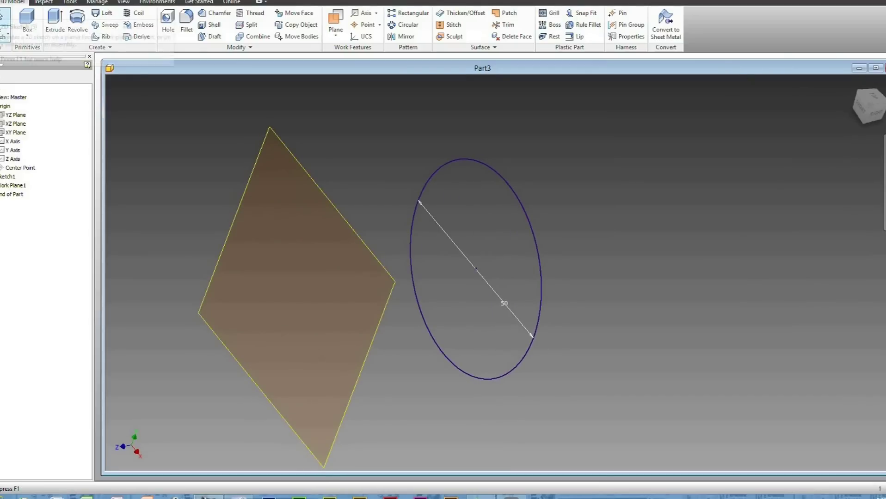
left_click(6, 18)
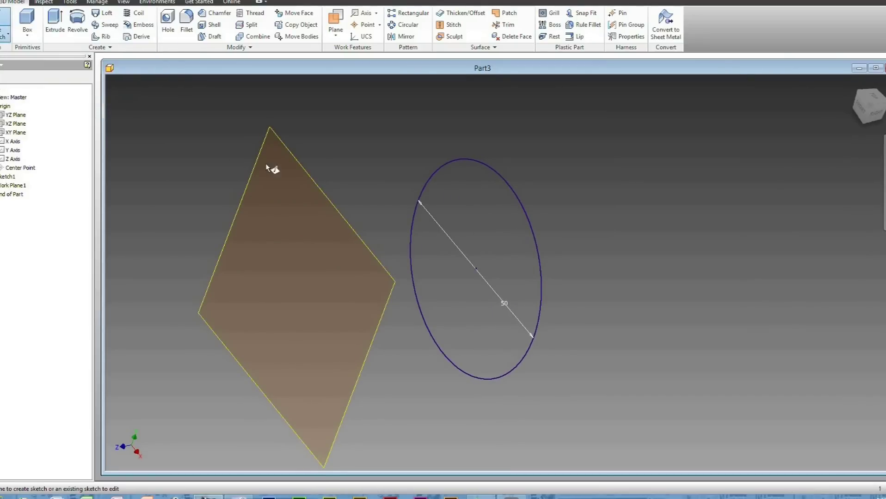
left_click(301, 167)
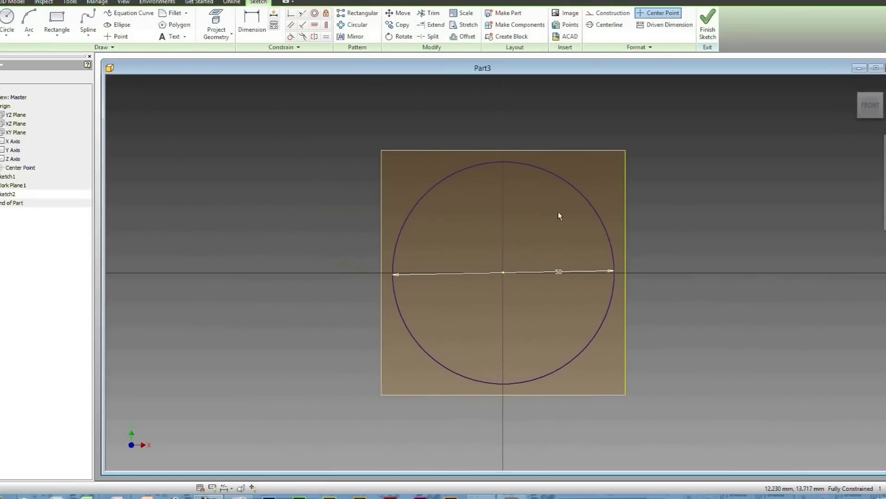
mouse_move(874, 101)
left_mouse_down()
mouse_move(854, 116)
mouse_move(875, 104)
left_mouse_up()
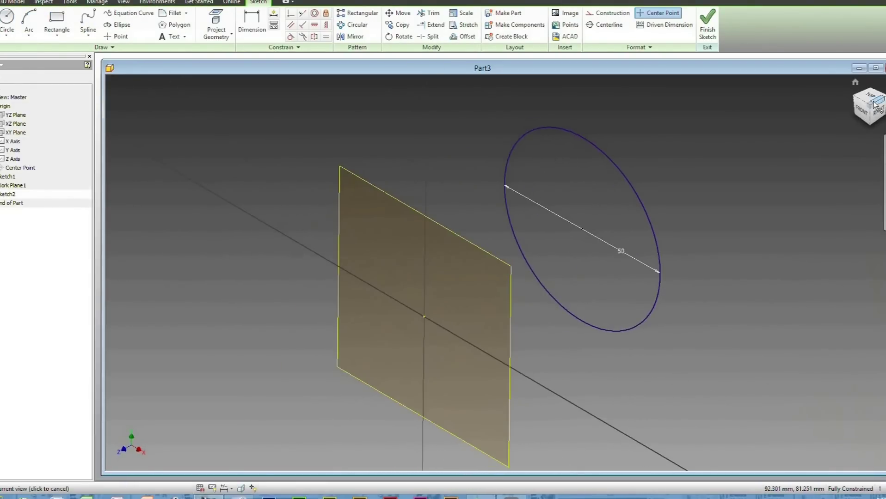
left_click(862, 113)
key("c")
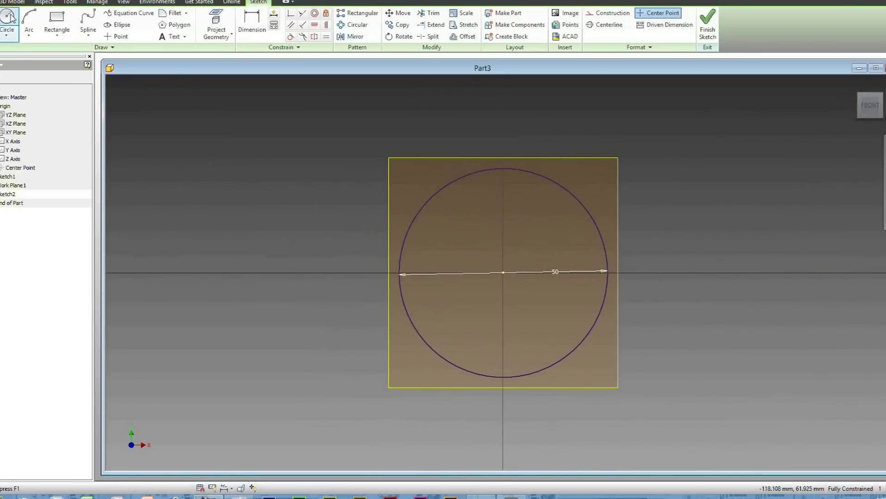
left_click(503, 273)
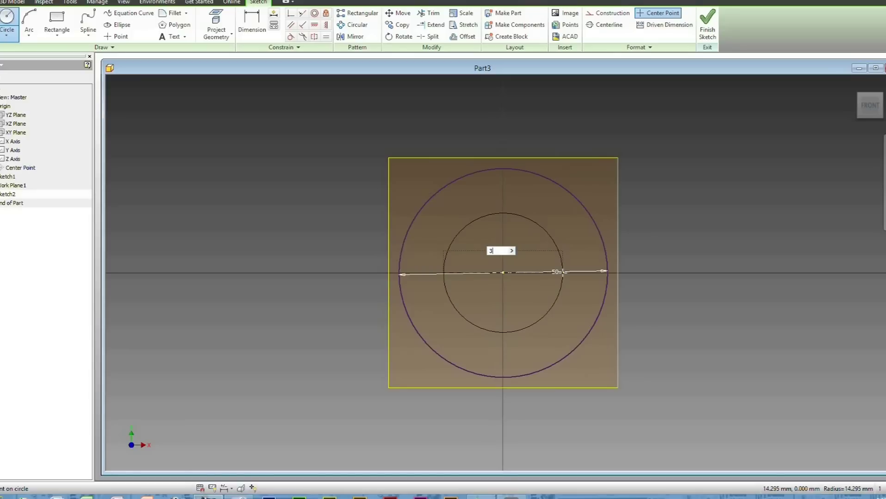
type("0")
key("Return")
left_click(707, 35)
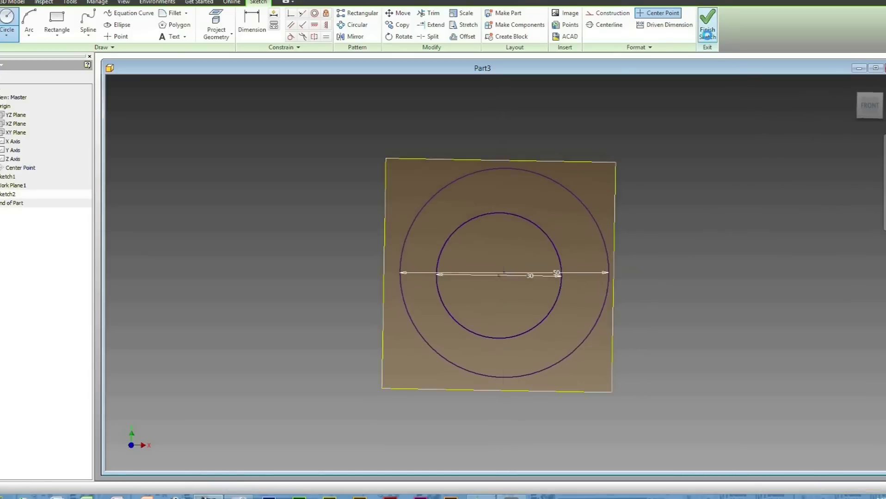
Step: Turn off the visibility of the offset work plane around the 30 mm circle
mouse_move(868, 112)
left_mouse_down()
mouse_move(846, 128)
mouse_move(858, 264)
left_mouse_up()
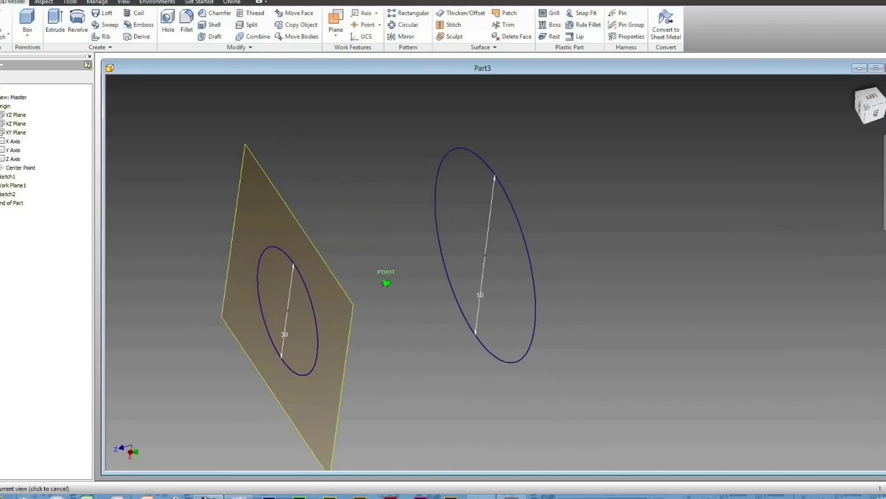
left_click(237, 159)
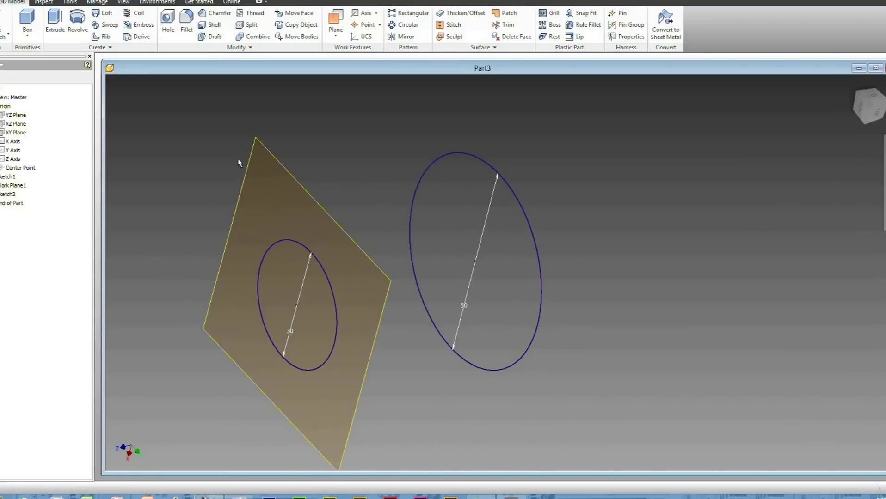
left_click(273, 158)
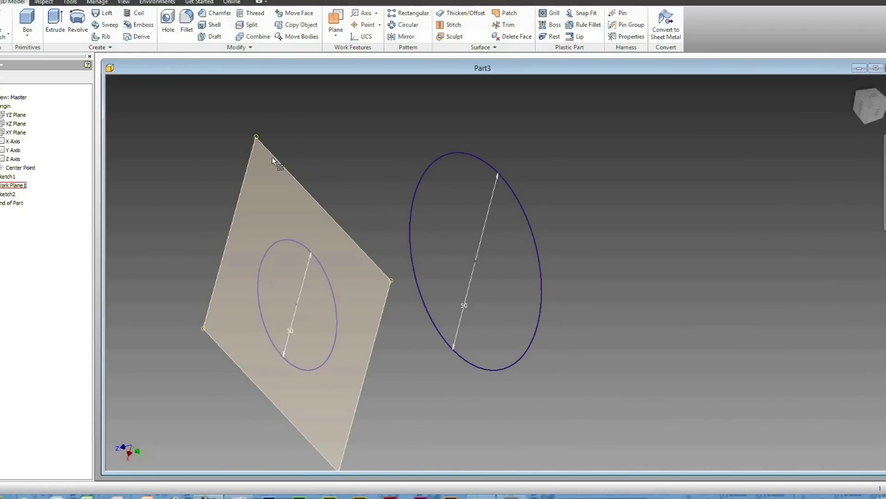
right_click(272, 158)
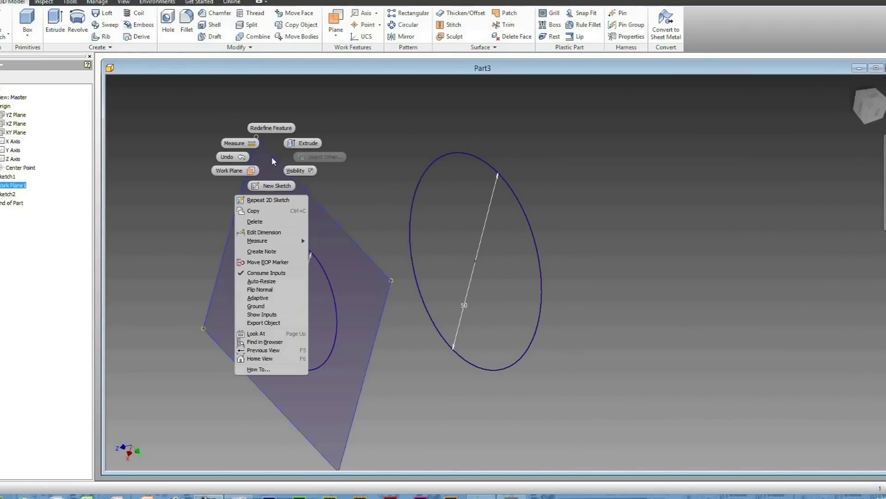
left_click(305, 171)
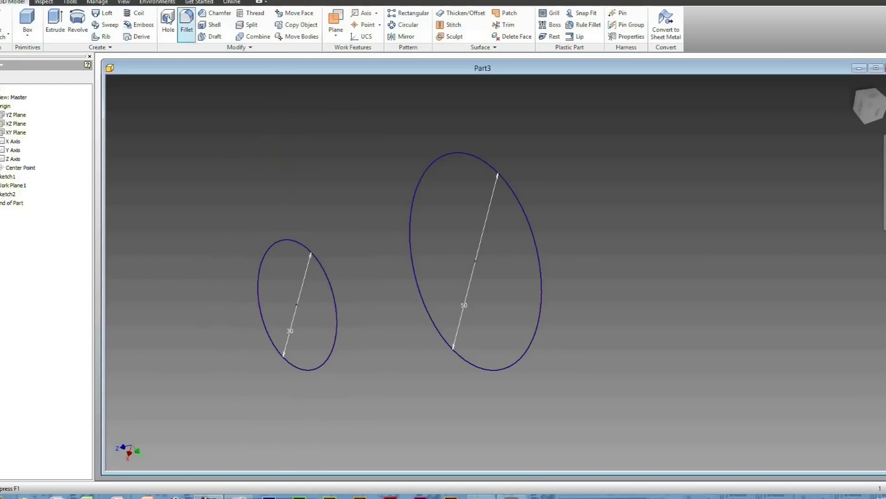
Step: Loft a solid from the 50 mm circle to the 30 mm circle
left_click(98, 14)
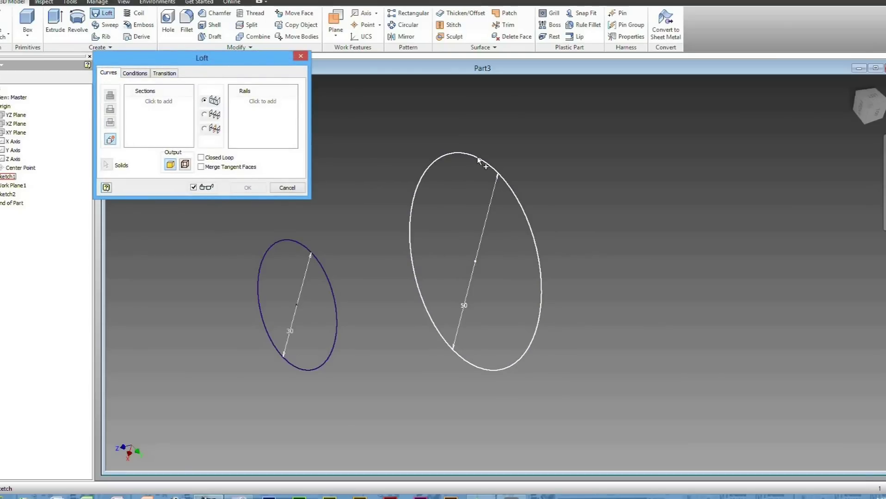
left_click(478, 160)
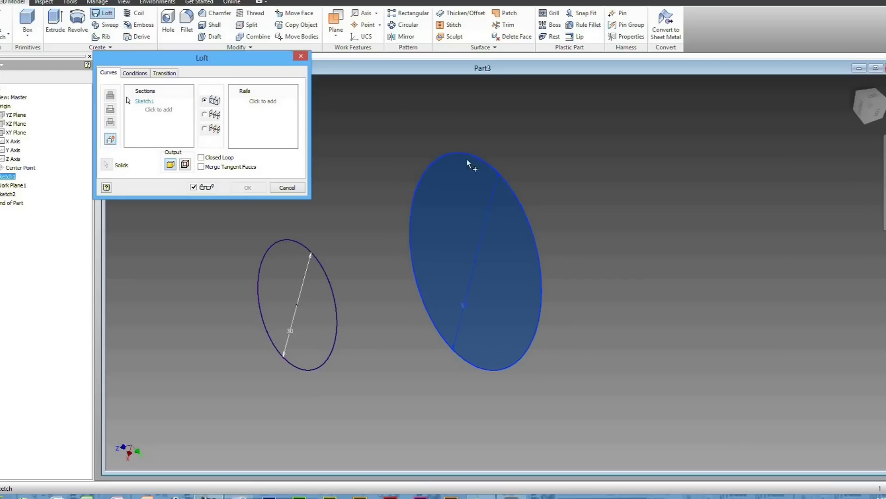
left_click(317, 261)
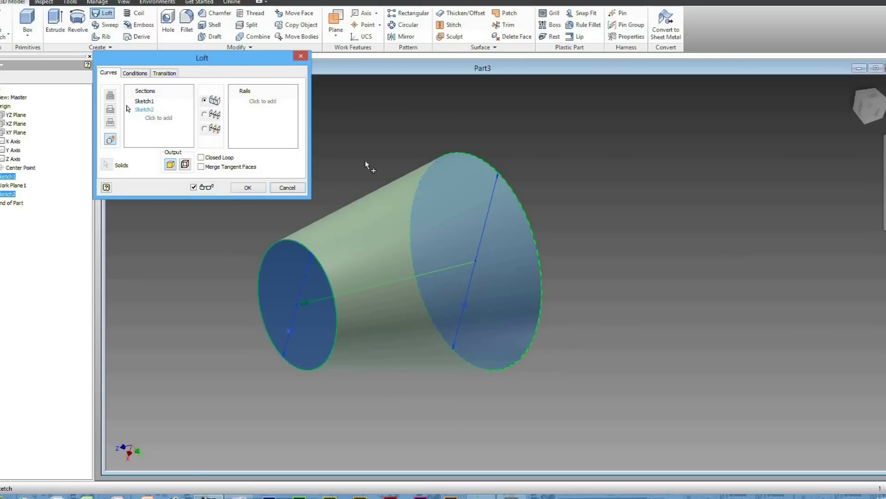
left_click(245, 188)
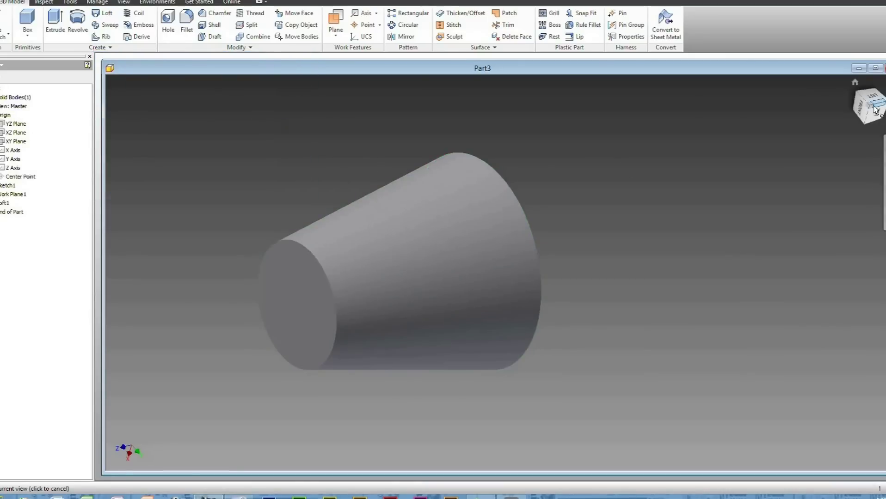
Step: Start a Shell on the lofted solid and choose its larger circular end face as the face to remove
left_click_drag(871, 104, 863, 143)
left_click(877, 109)
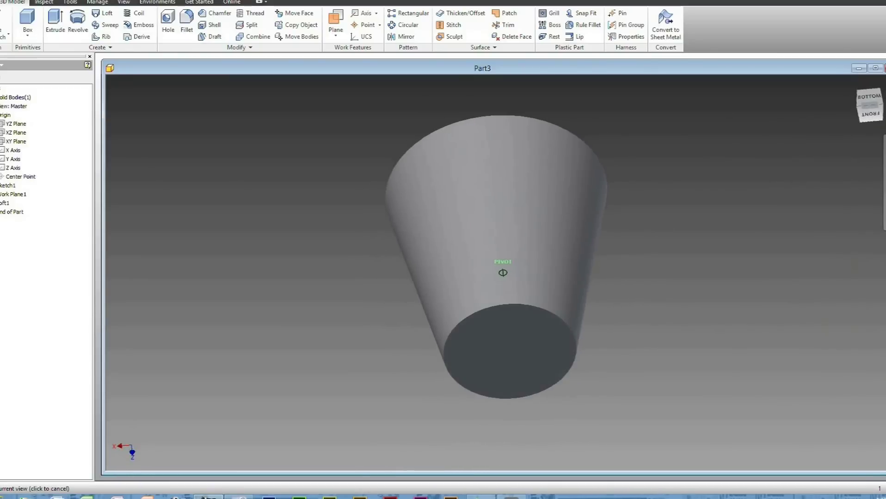
left_click_drag(869, 106, 866, 104)
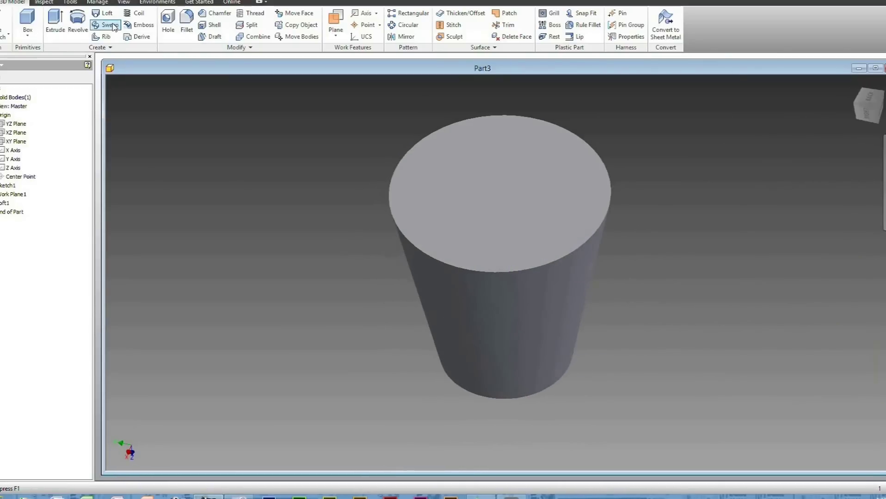
left_click(214, 25)
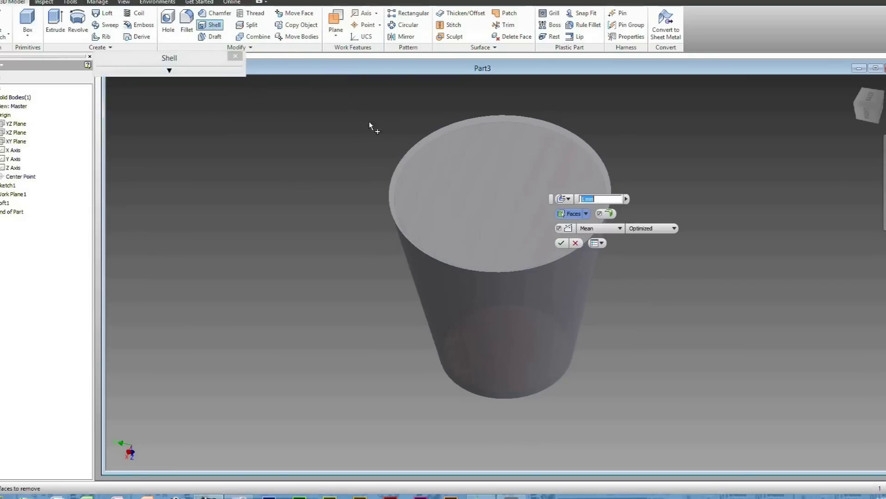
left_click(499, 188)
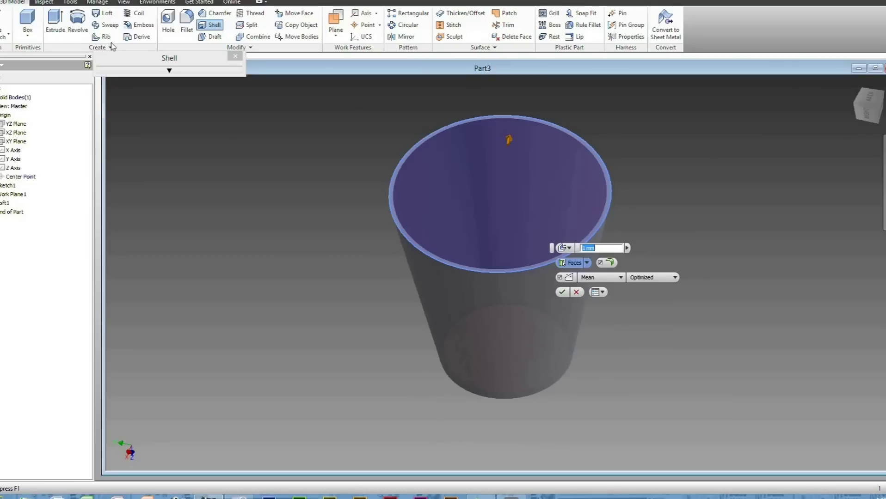
middle_click_drag(502, 185, 503, 333, "shift")
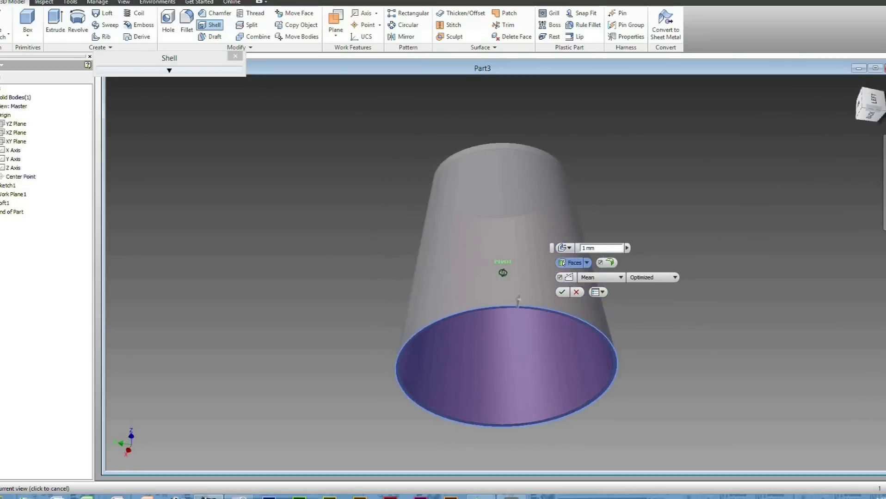
middle_click_drag(518, 300, 481, 141, "shift")
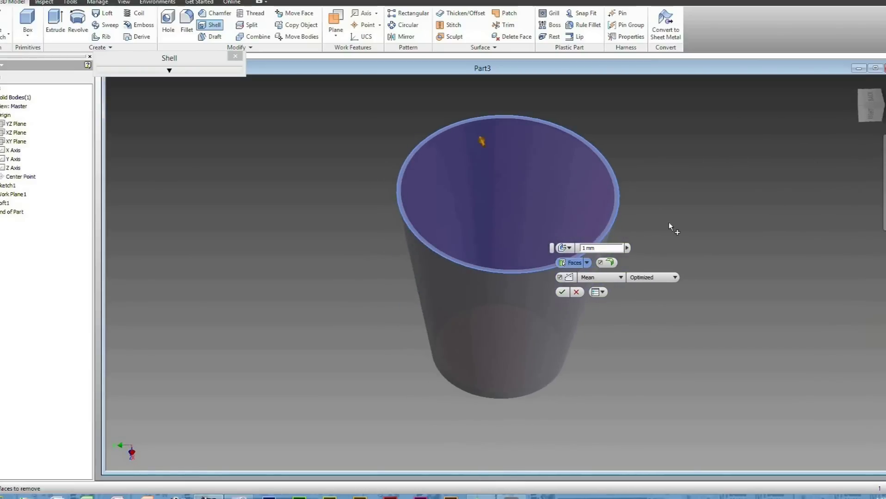
Step: Set the shell thickness to 1.5 mm, create the shell, and view the hollow cup from its open end
left_click(169, 70)
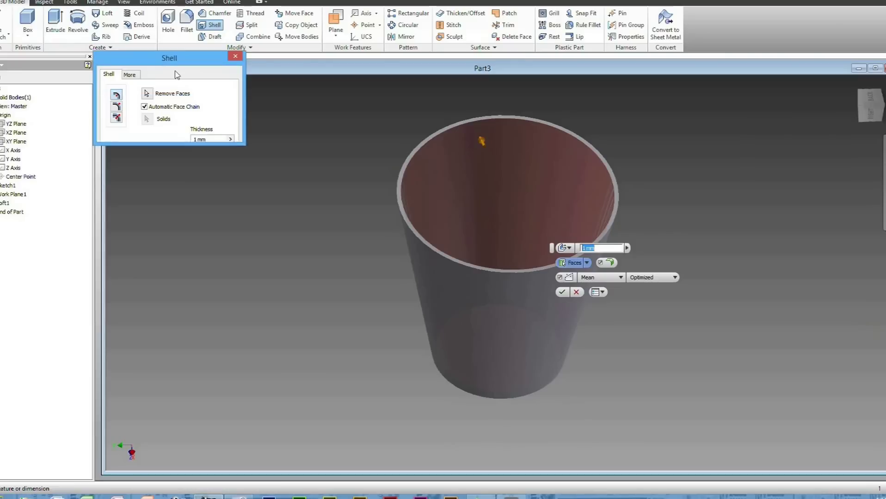
left_click(191, 141)
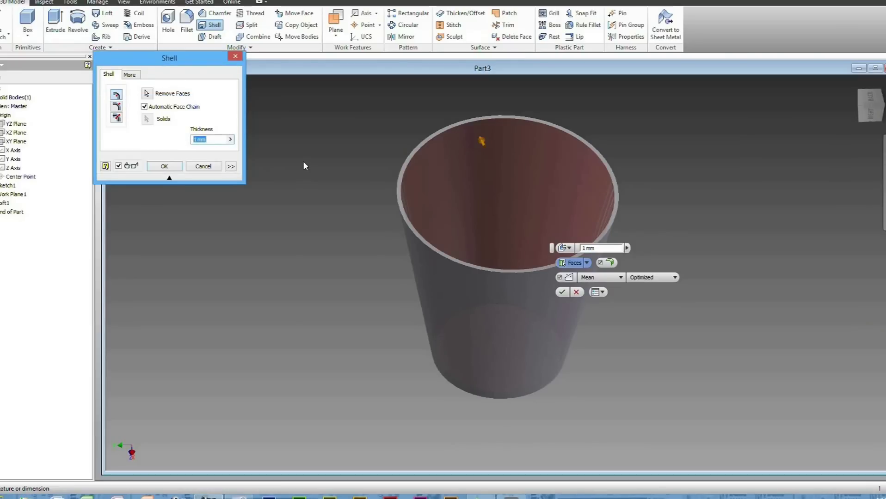
type("1.5")
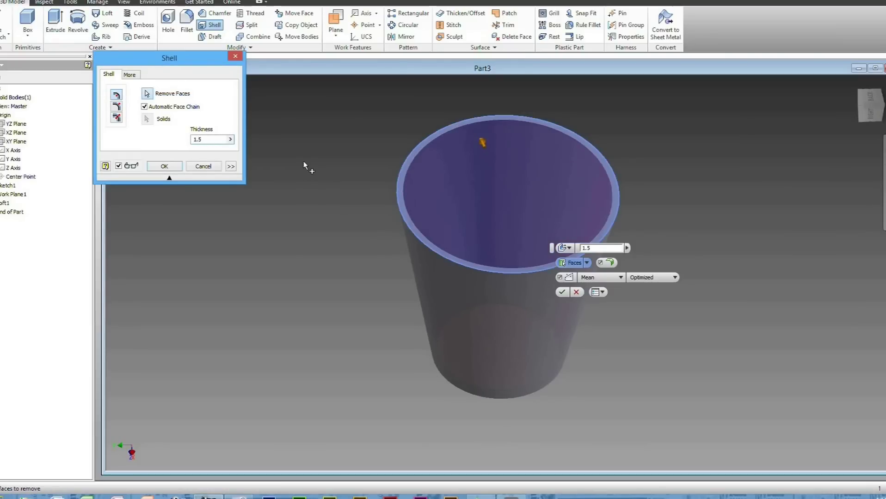
key("Return")
mouse_move(865, 108)
left_mouse_down()
mouse_move(854, 120)
mouse_move(855, 152)
left_mouse_up()
mouse_move(873, 368)
left_mouse_down()
mouse_move(872, 343)
mouse_move(869, 380)
left_mouse_up()
middle_click_drag(503, 273, 527, 208, "shift")
key("Escape")
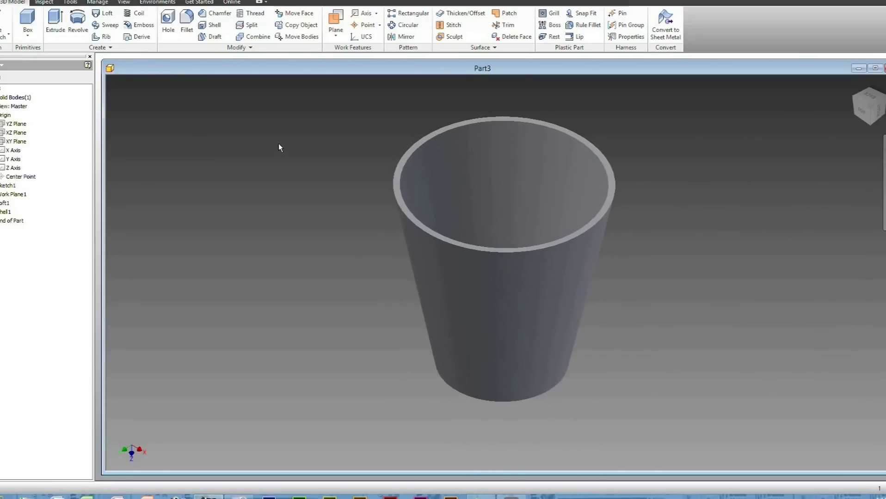